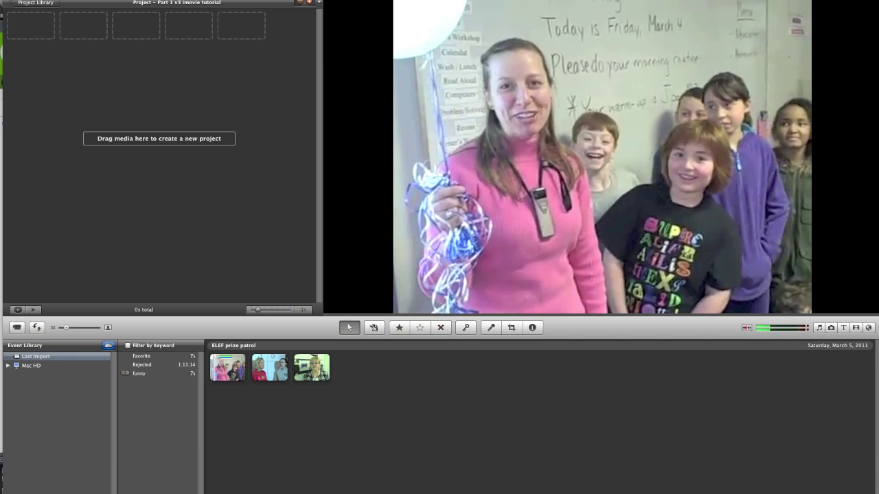
- Review the aspect ratio choices for a new project and cancel without creating it
{"action": "left_click", "coordinate": [59, 1]}
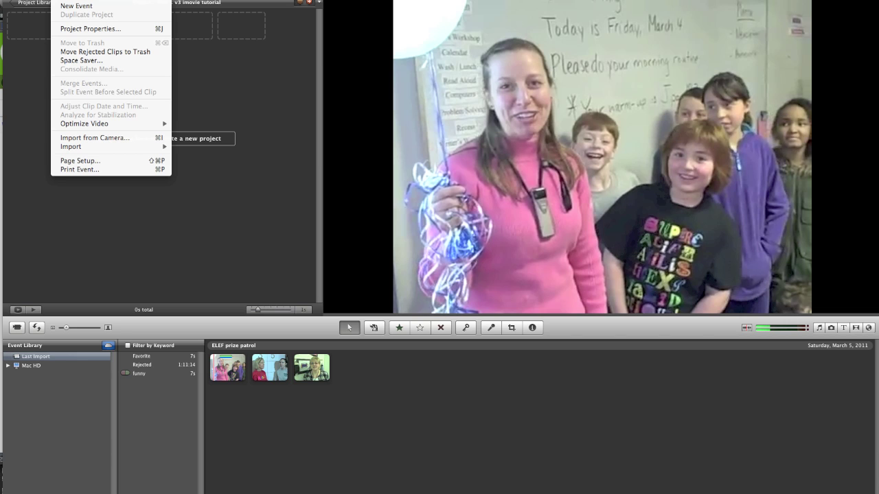
{"action": "left_click", "coordinate": [69, 1]}
{"action": "key", "text": "super+n"}
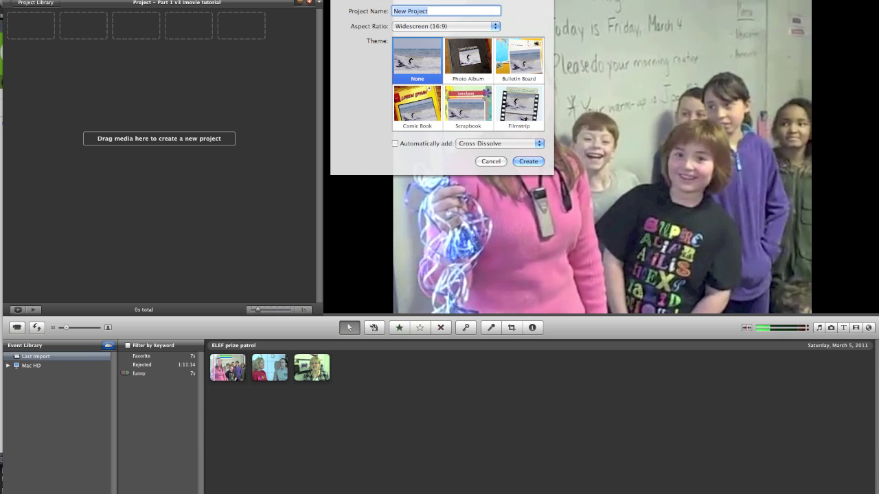
{"action": "left_click", "coordinate": [446, 26]}
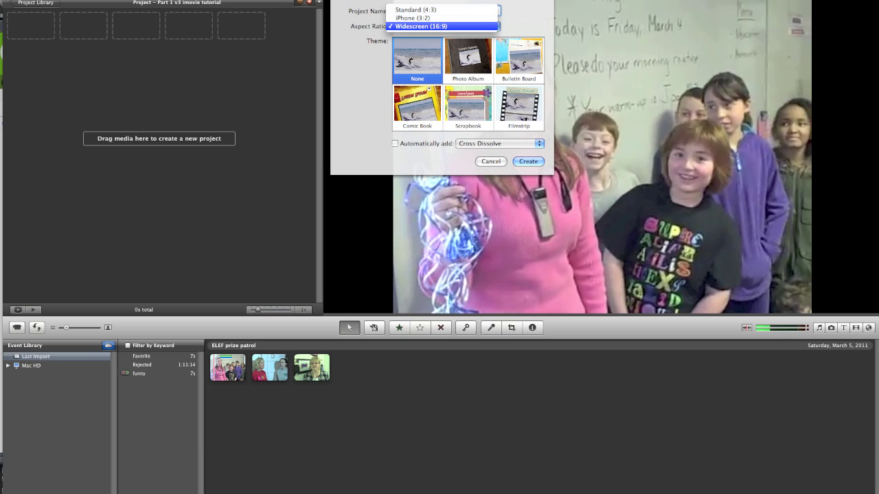
{"action": "key", "text": "Return"}
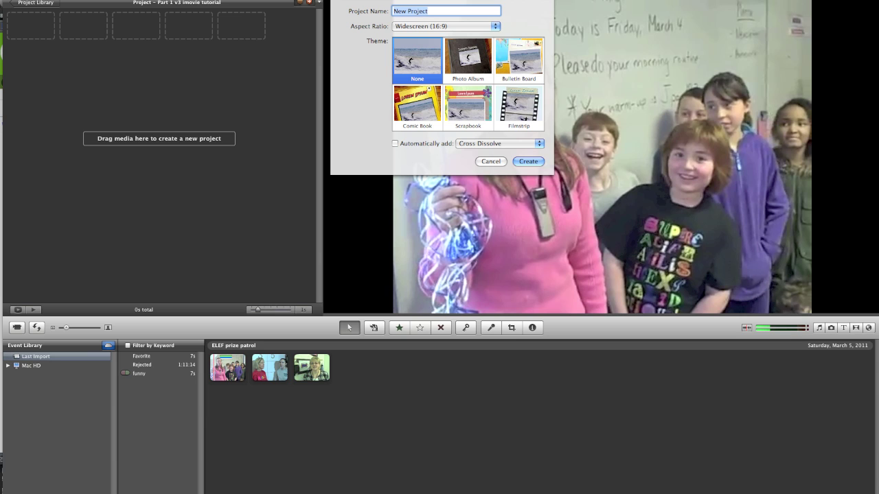
{"action": "left_click", "coordinate": [491, 161]}
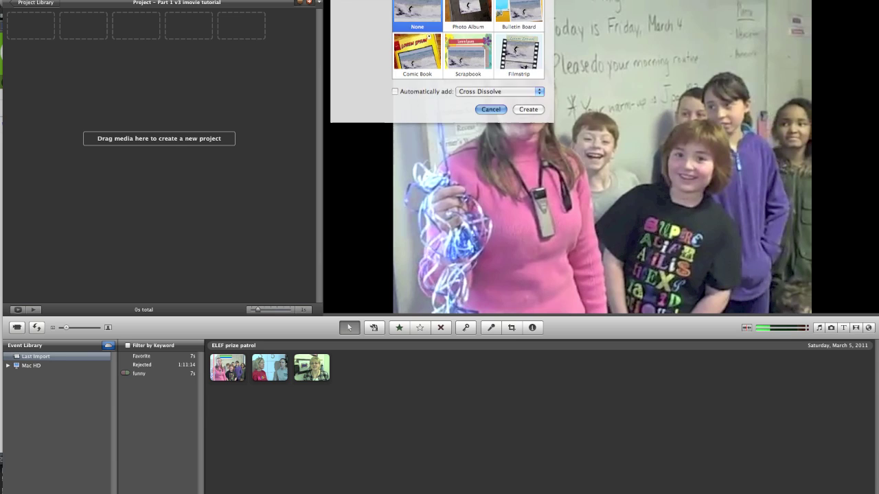
{"action": "left_click", "coordinate": [59, 0]}
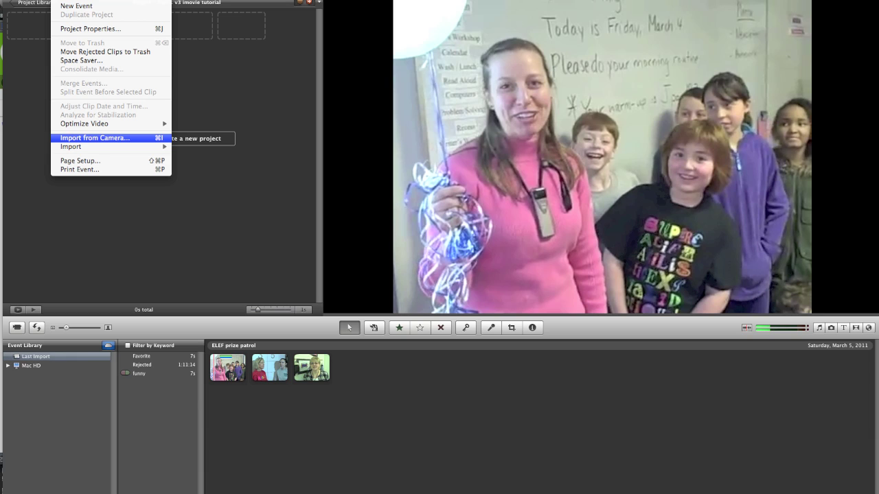
{"action": "mouse_move", "coordinate": [96, 147]}
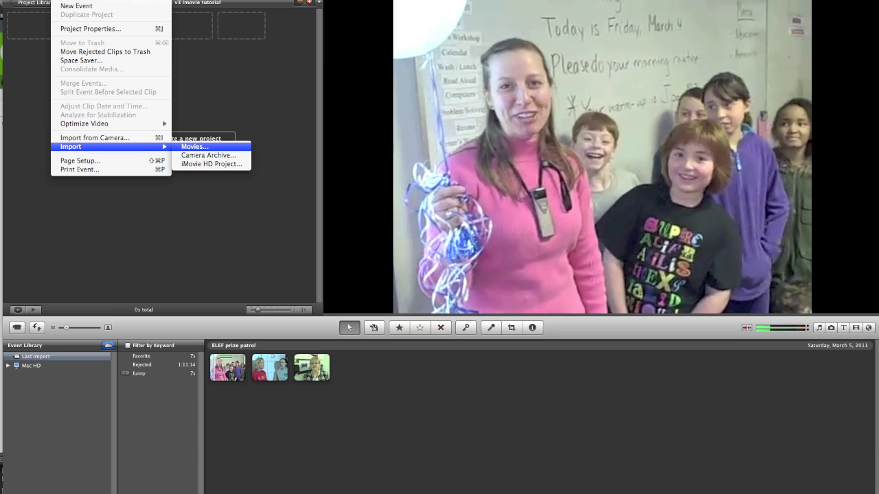
{"action": "key", "text": "Escape"}
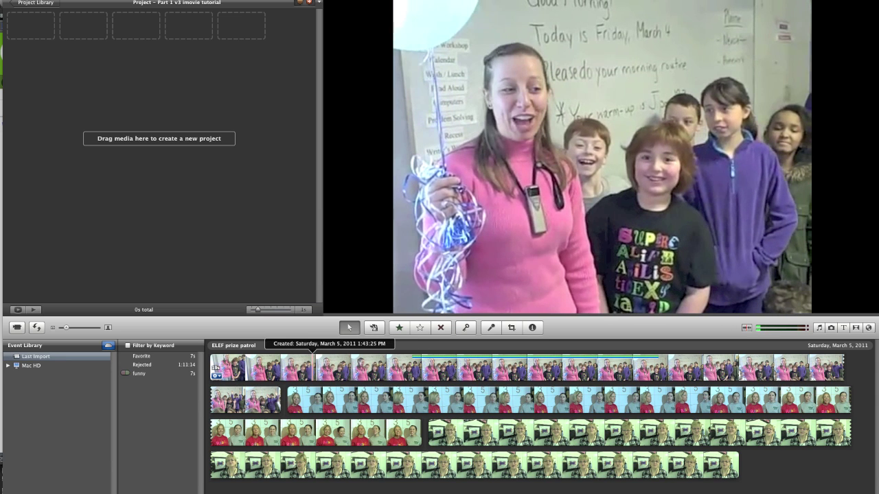
- Undo the earlier favorite marking and mark about 2.7 s near the start of the first event clip as favorite
{"action": "key", "text": "space"}
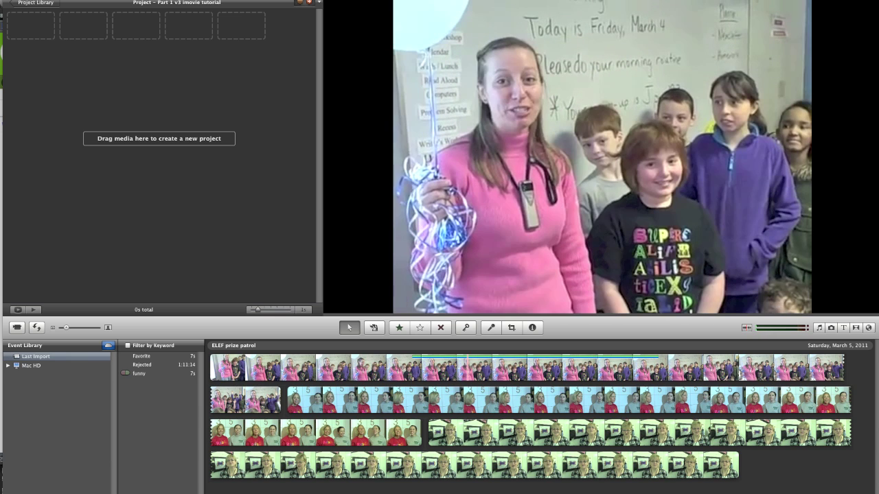
{"action": "key", "text": "super+z"}
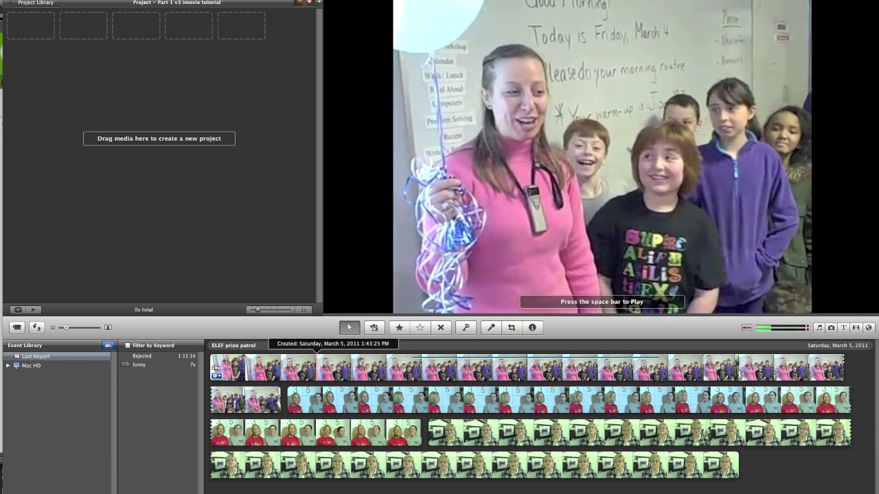
{"action": "left_click_drag", "start_coordinate": [295, 367], "coordinate": [392, 367]}
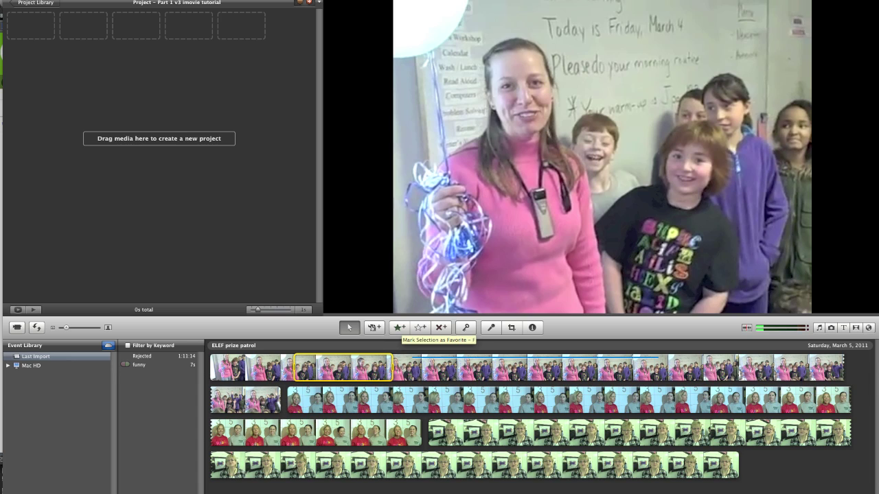
{"action": "left_click", "coordinate": [398, 327]}
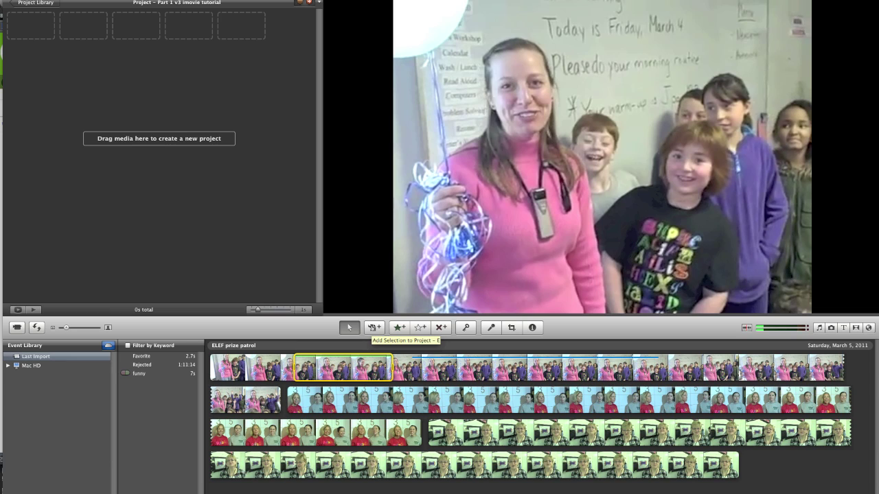
- Add the selected range to the project, and change its marking in the event footage from favorite to rejected
{"action": "left_click", "coordinate": [374, 328]}
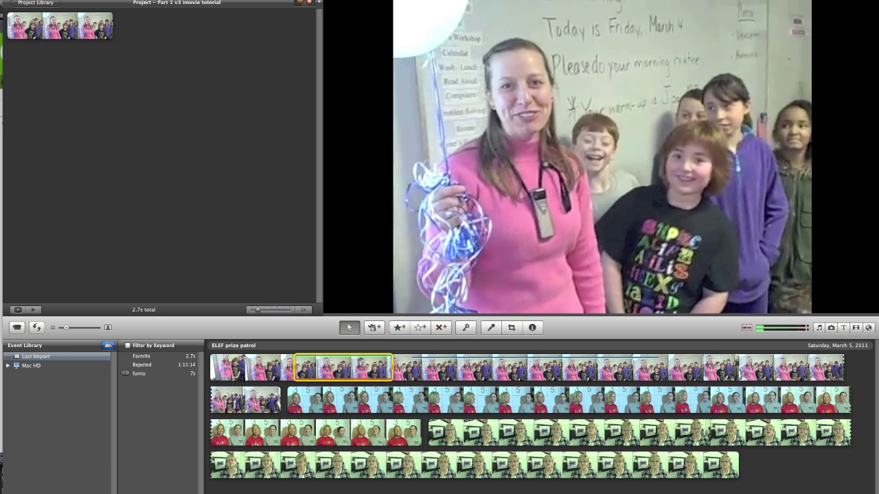
{"action": "left_click", "coordinate": [420, 327]}
{"action": "left_click", "coordinate": [441, 327]}
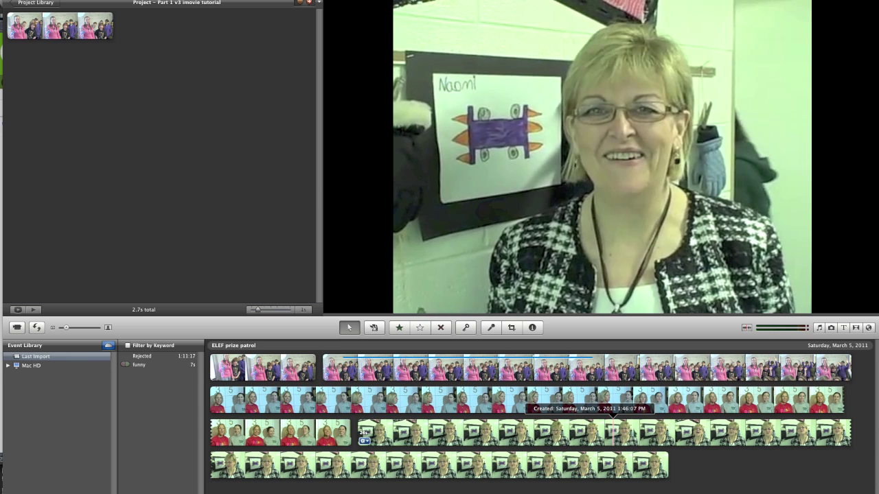
- Tag a short range at the start of the first event clip with the keyword "funny" and filter the event footage by that keyword
{"action": "left_click", "coordinate": [221, 367]}
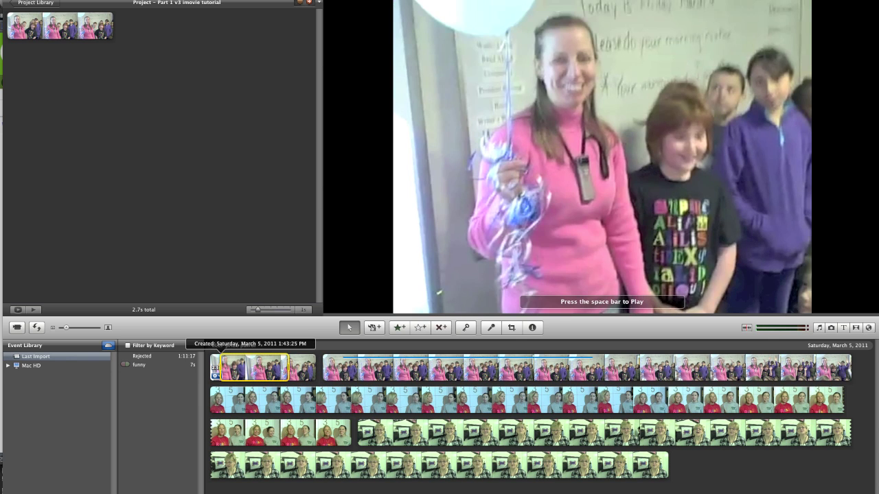
{"action": "left_click", "coordinate": [465, 328]}
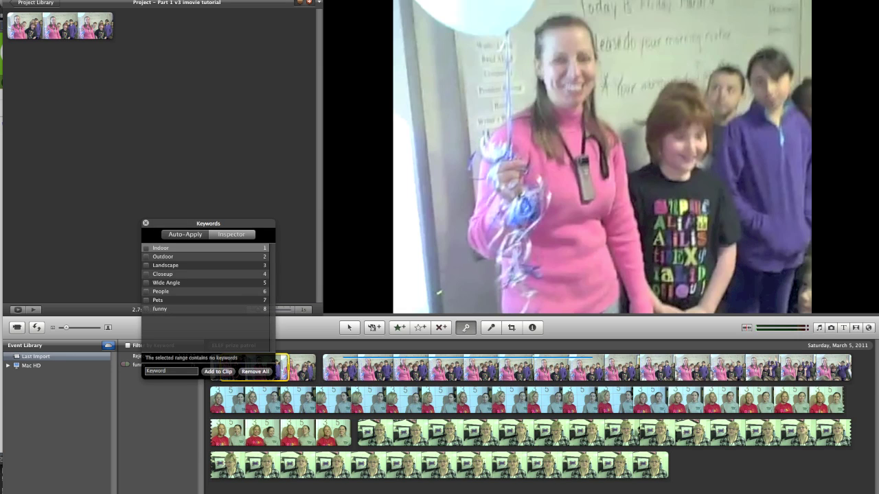
{"action": "left_click", "coordinate": [170, 371]}
{"action": "type", "text": "funny"}
{"action": "key", "text": "Return"}
{"action": "key", "text": "Escape"}
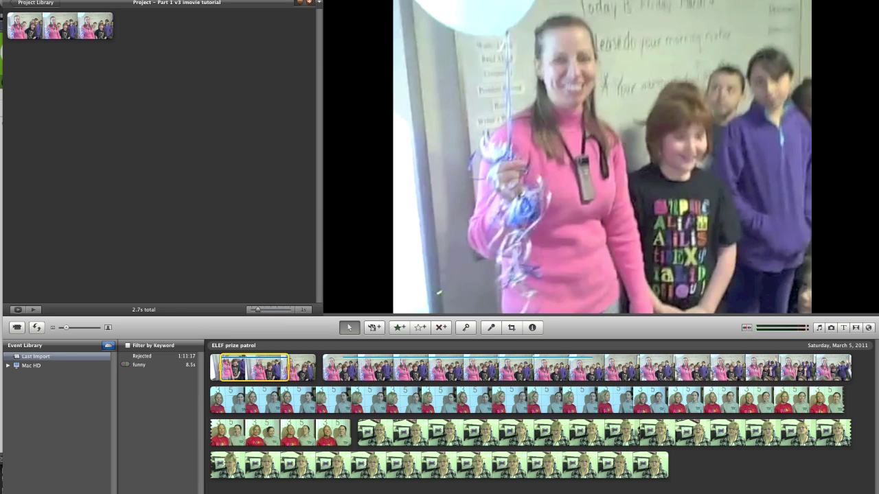
{"action": "left_click", "coordinate": [128, 365]}
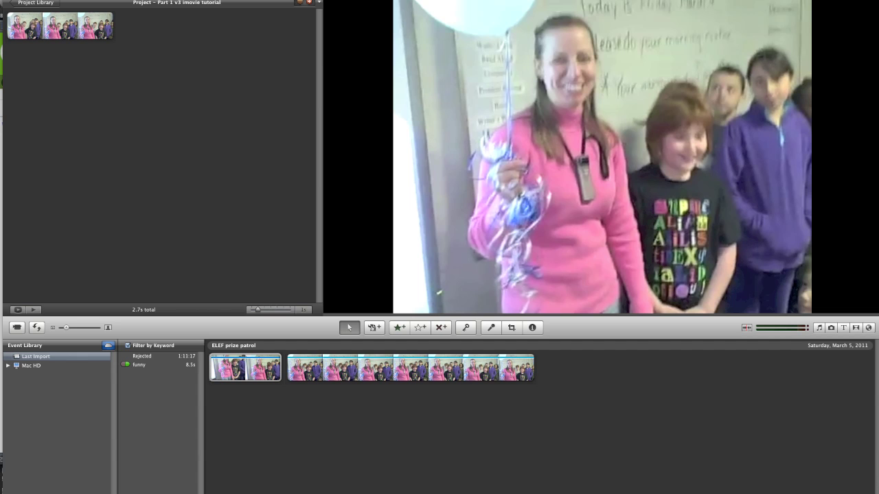
{"action": "key", "text": "space"}
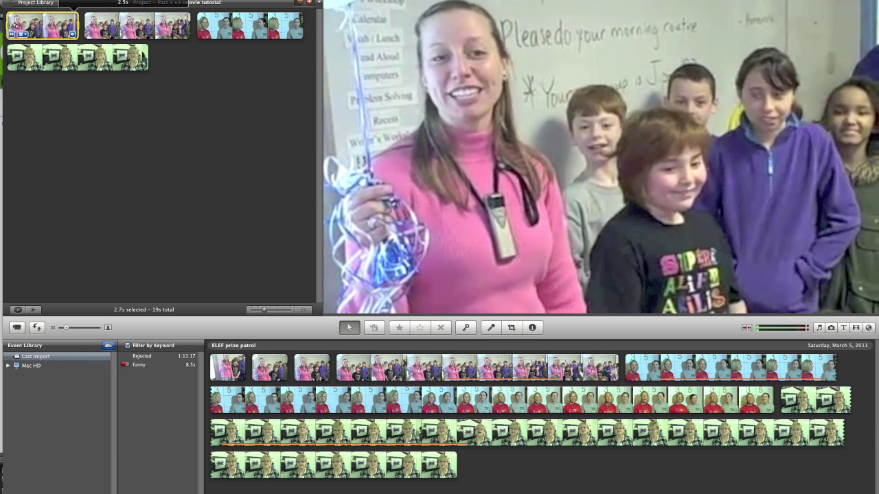
- Fine-tune the end of the first project clip, bringing the clip to about 3.2 s
{"action": "left_click", "coordinate": [69, 26]}
{"action": "left_click", "coordinate": [17, 28]}
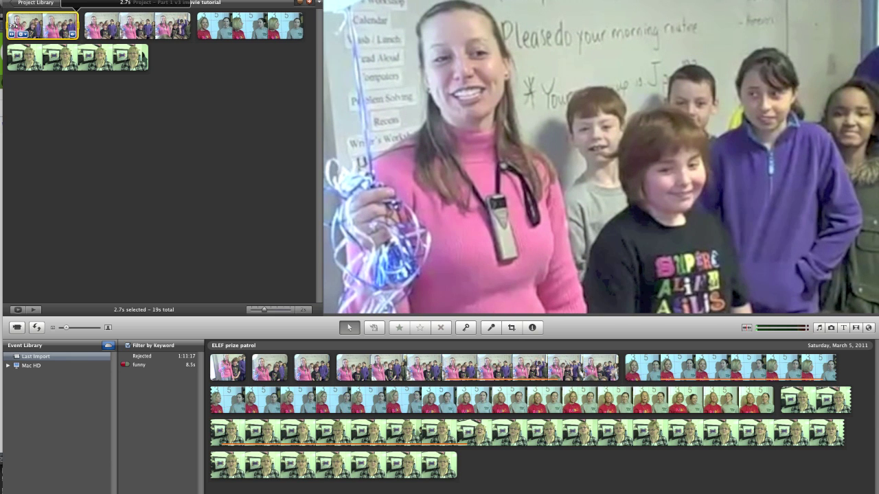
{"action": "left_click", "coordinate": [73, 34]}
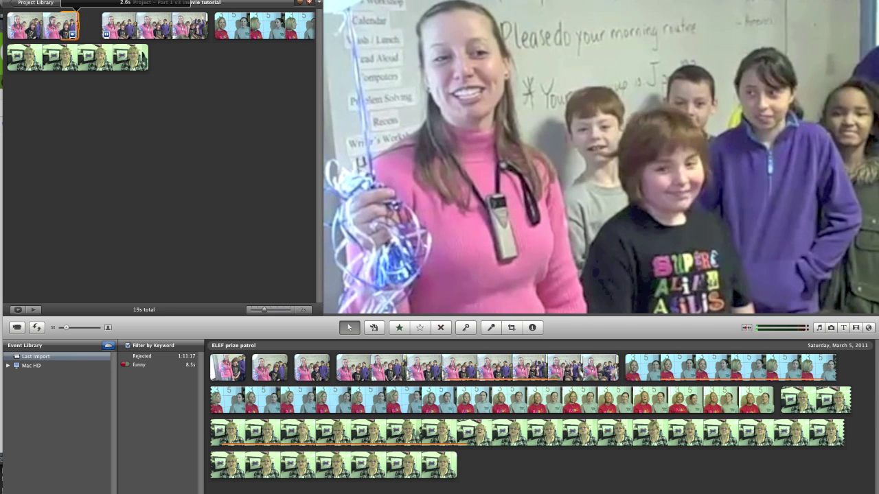
{"action": "left_click_drag", "start_coordinate": [77, 26], "coordinate": [74, 26]}
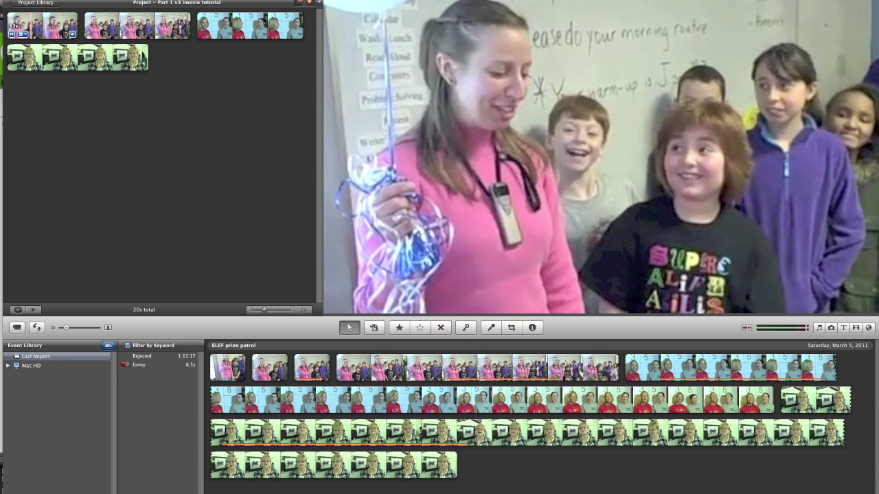
- Examine the first project clip's clip adjustments and the second clip's clip, video and audio adjustments, and close the inspector
{"action": "left_click", "coordinate": [13, 26]}
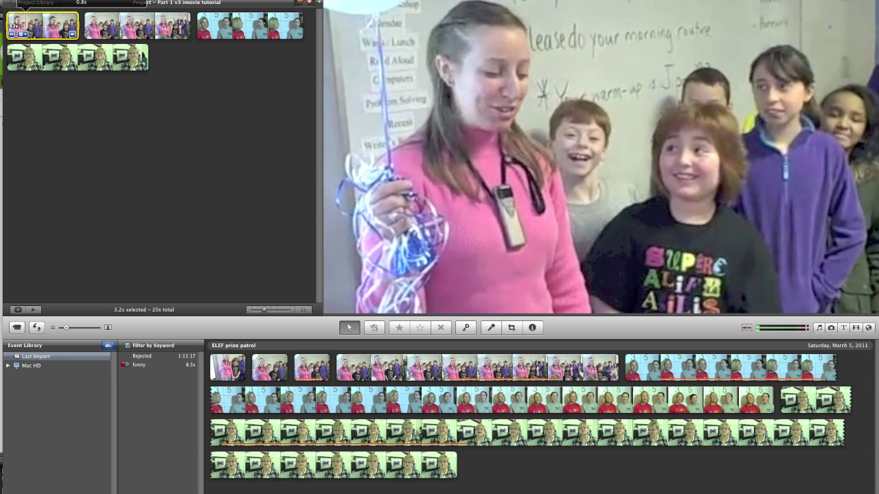
{"action": "left_click", "coordinate": [21, 33]}
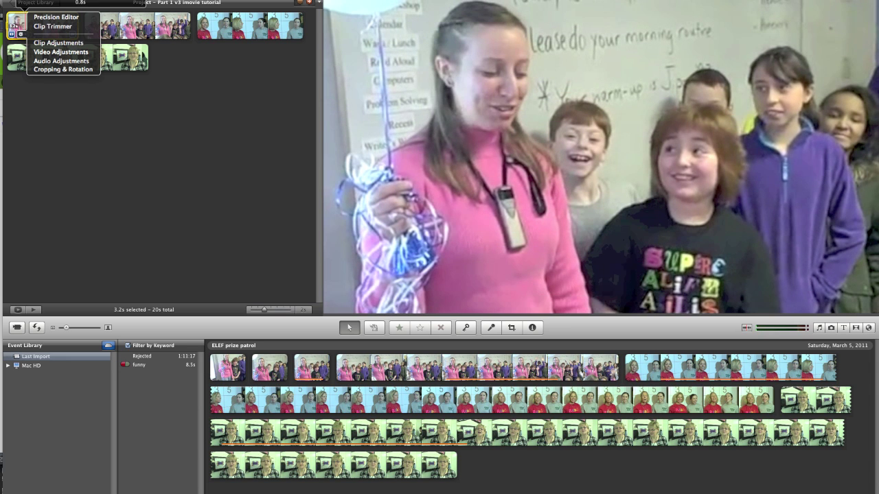
{"action": "left_click", "coordinate": [59, 43]}
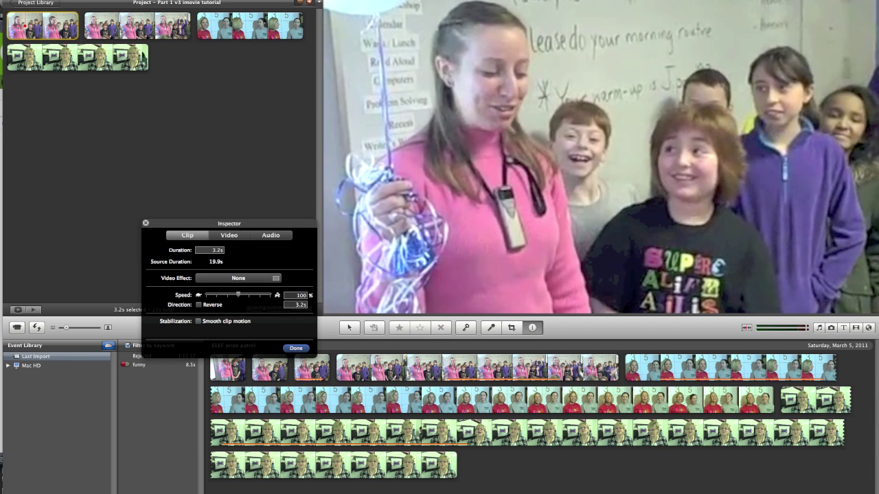
{"action": "left_click_drag", "start_coordinate": [229, 224], "coordinate": [216, 190]}
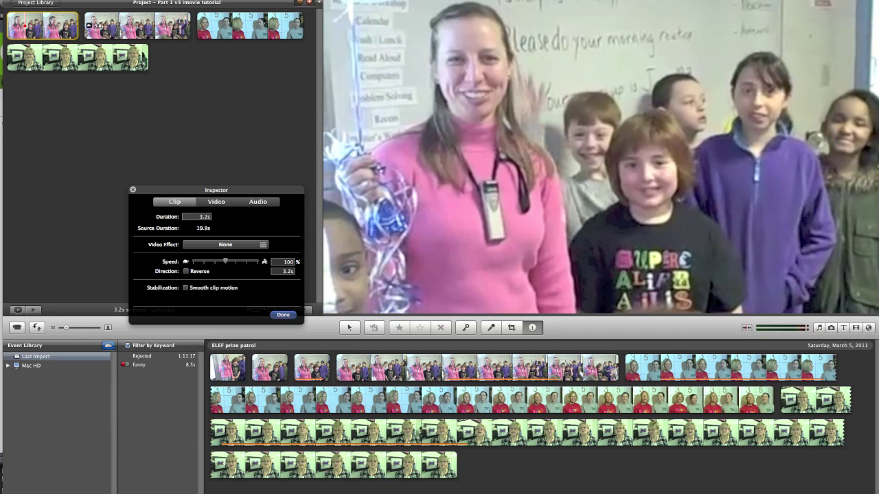
{"action": "left_click", "coordinate": [90, 25]}
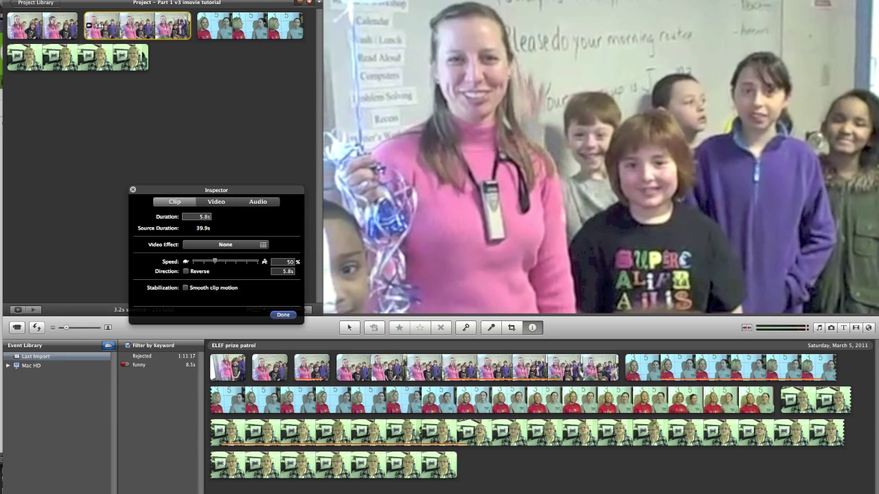
{"action": "key", "text": "space"}
{"action": "left_click", "coordinate": [216, 201]}
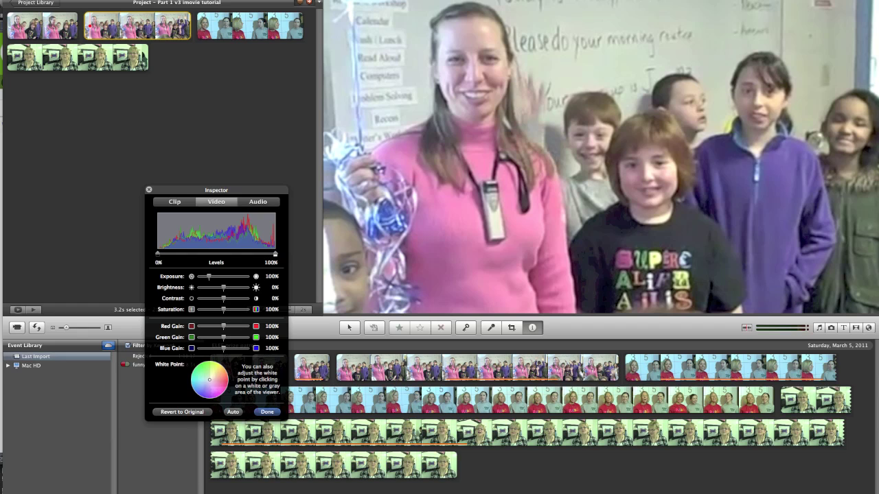
{"action": "left_click", "coordinate": [258, 202]}
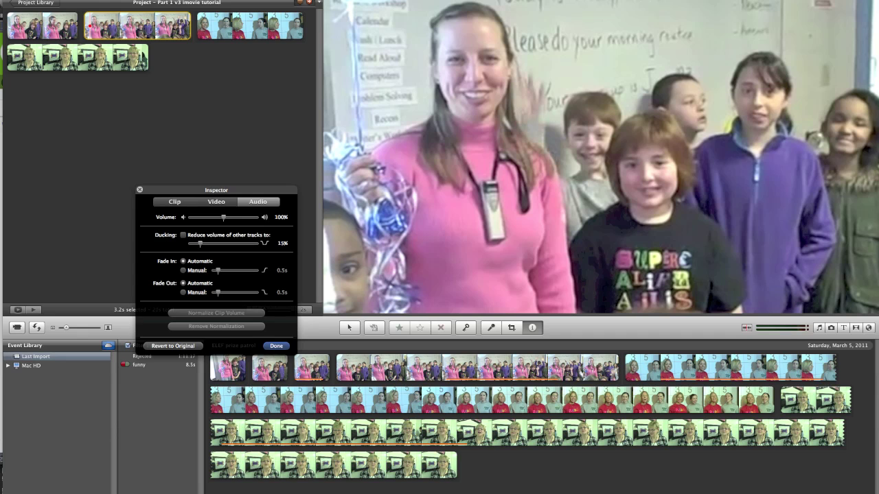
{"action": "left_click", "coordinate": [276, 346]}
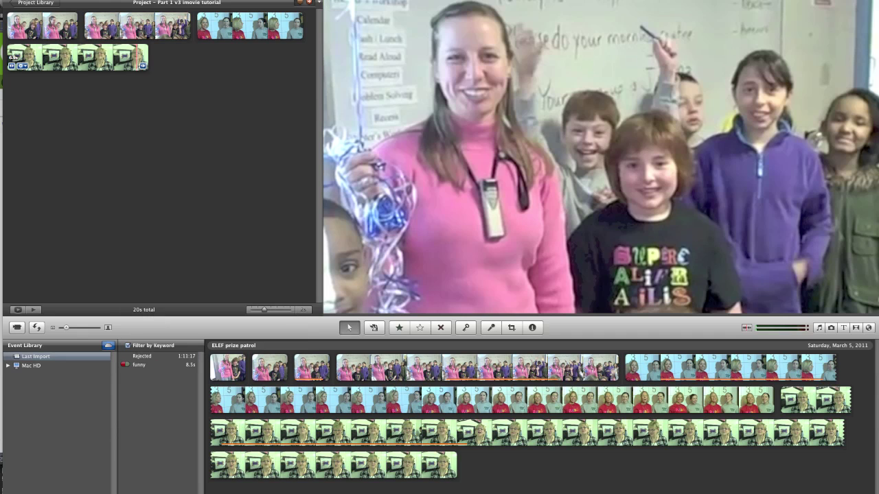
- Open the second project clip in the Clip Trimmer
{"action": "left_click", "coordinate": [98, 26]}
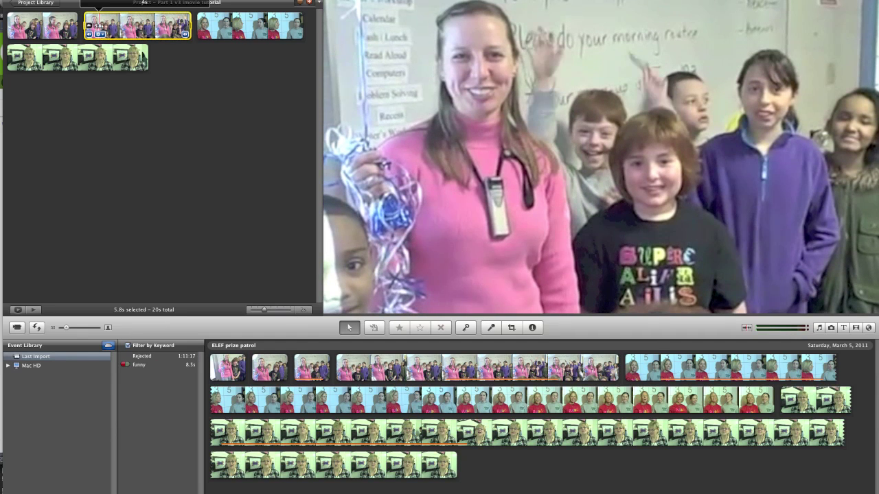
{"action": "left_click", "coordinate": [98, 34]}
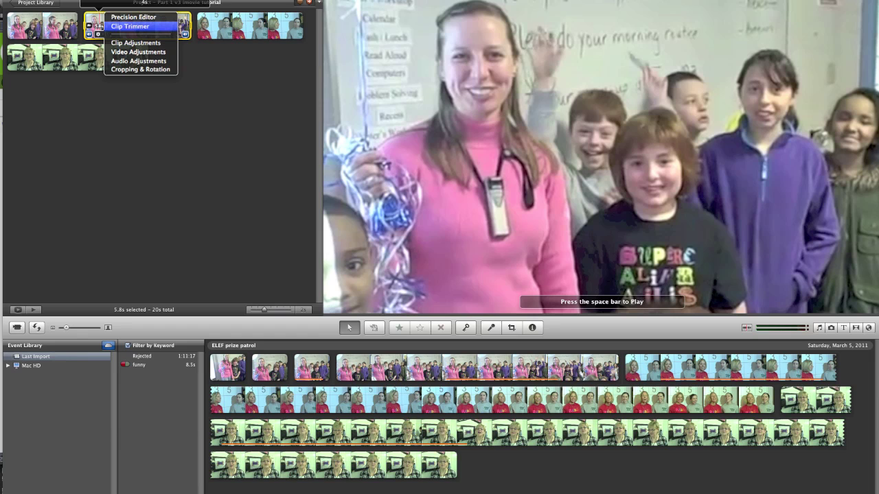
{"action": "left_click", "coordinate": [130, 26]}
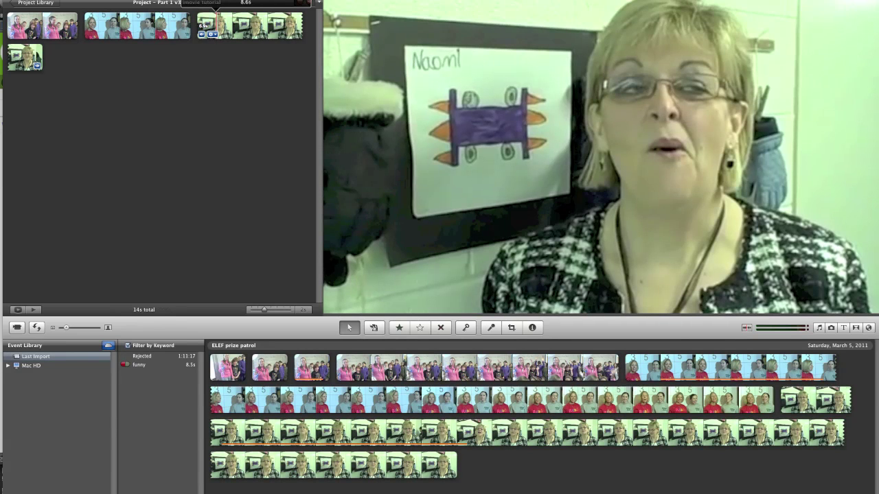
- Open the Precision Editor for the cut leading into the last project clip
{"action": "left_click", "coordinate": [215, 26]}
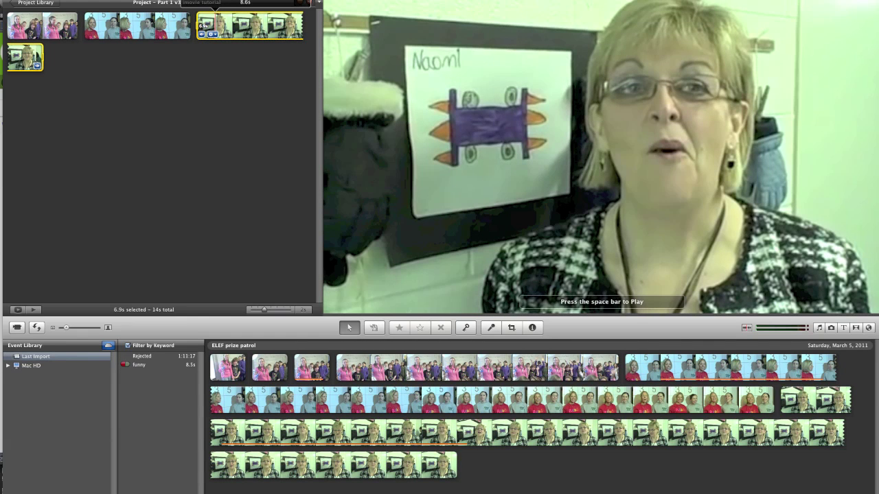
{"action": "left_click", "coordinate": [213, 34]}
{"action": "left_click", "coordinate": [241, 27]}
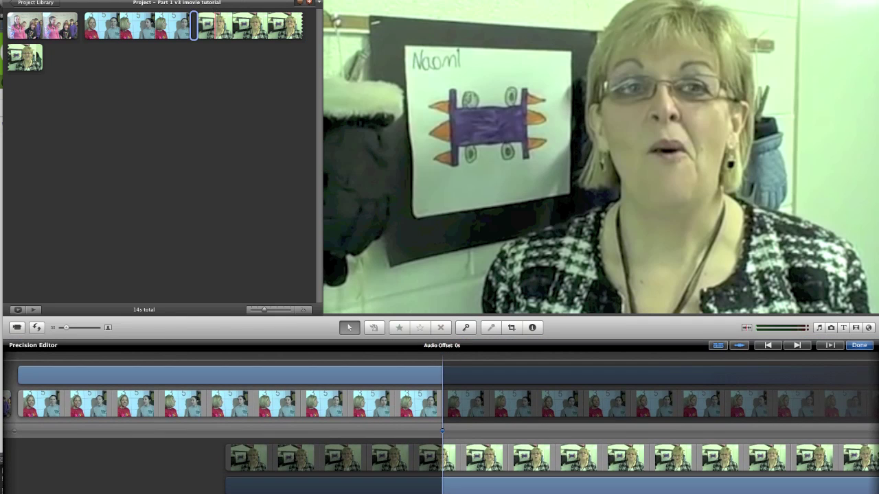
- Preview the cut, then move it to a later frame of the outgoing clip and an earlier frame of the last project clip
{"action": "key", "text": "space"}
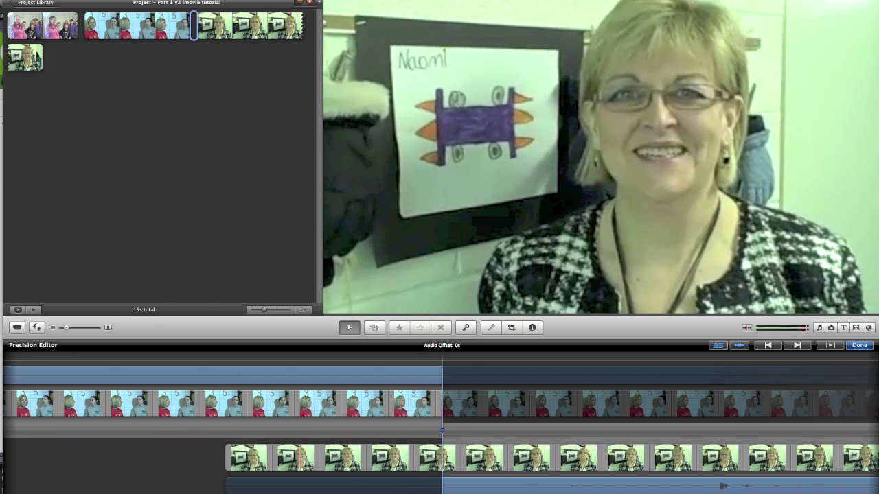
{"action": "left_click", "coordinate": [300, 458]}
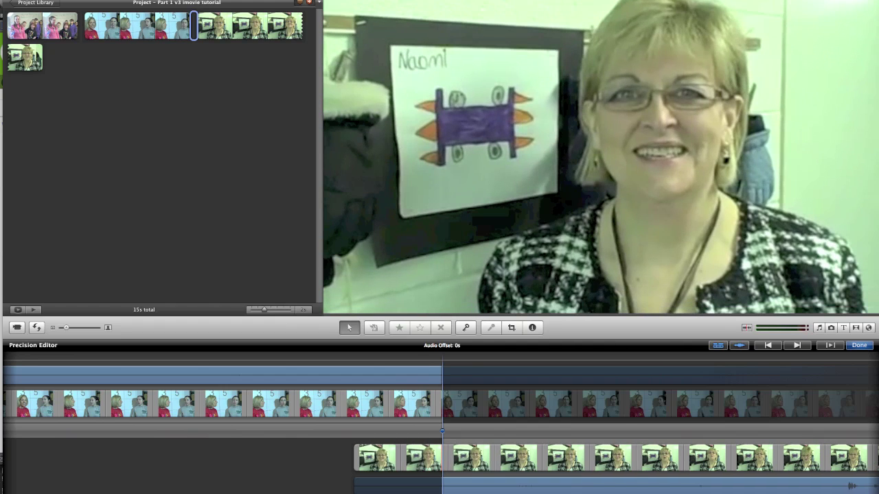
- Hide the extras in the Precision Editor and switch the audio waveforms off and back on
{"action": "left_click", "coordinate": [718, 345]}
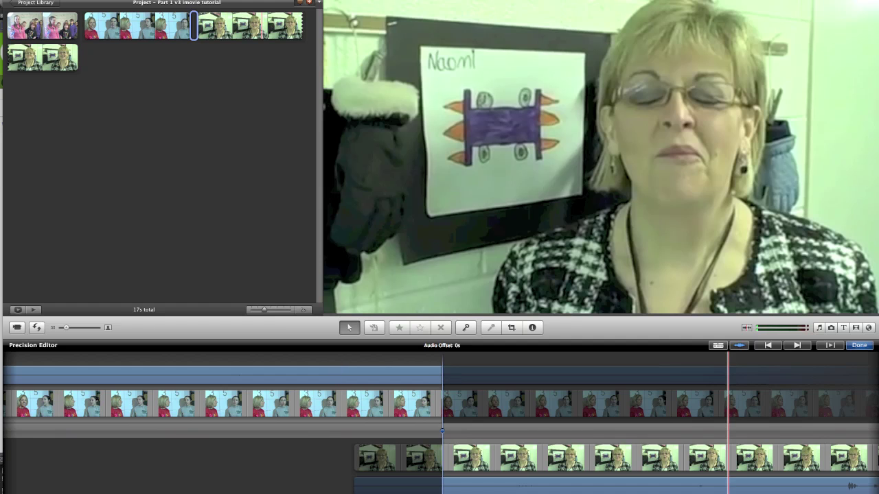
{"action": "left_click", "coordinate": [738, 345]}
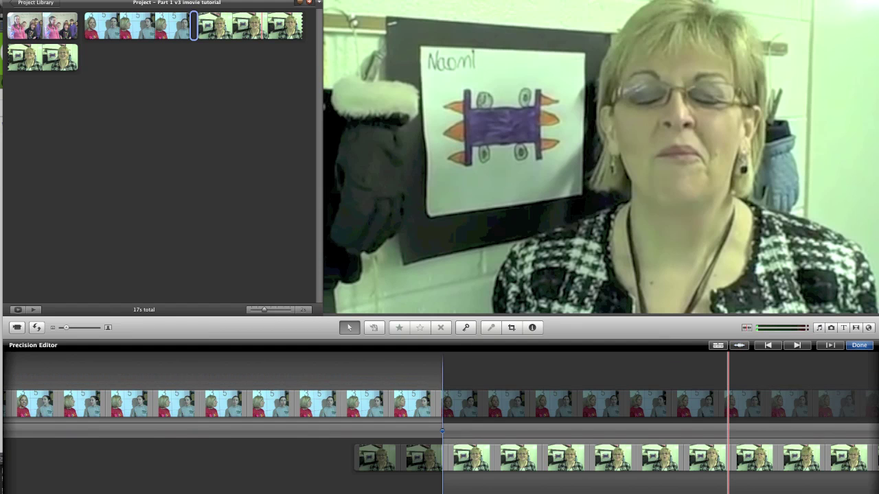
{"action": "left_click", "coordinate": [738, 345]}
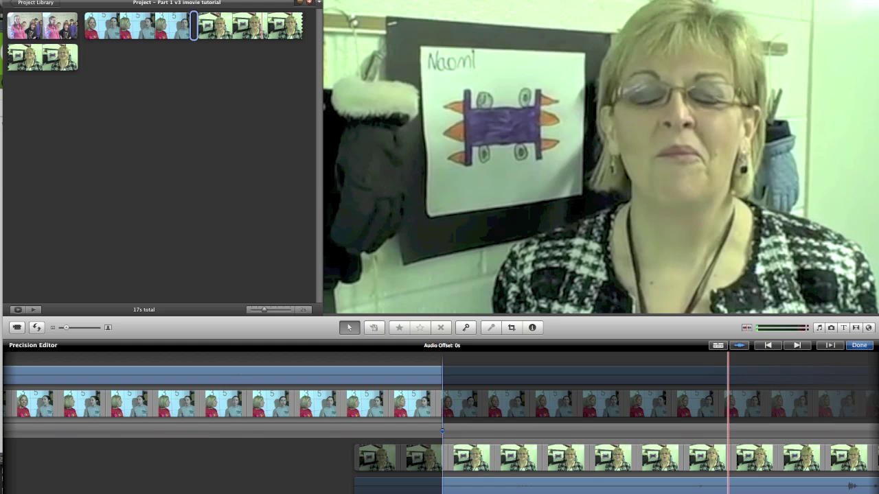
- Preview the previous cut, between the first and second project clips, and close the Precision Editor
{"action": "left_click", "coordinate": [767, 345]}
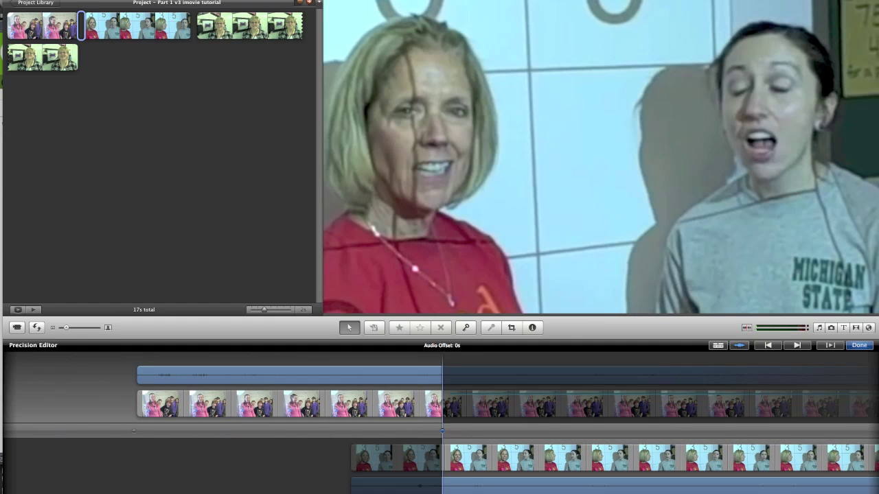
{"action": "key", "text": "space"}
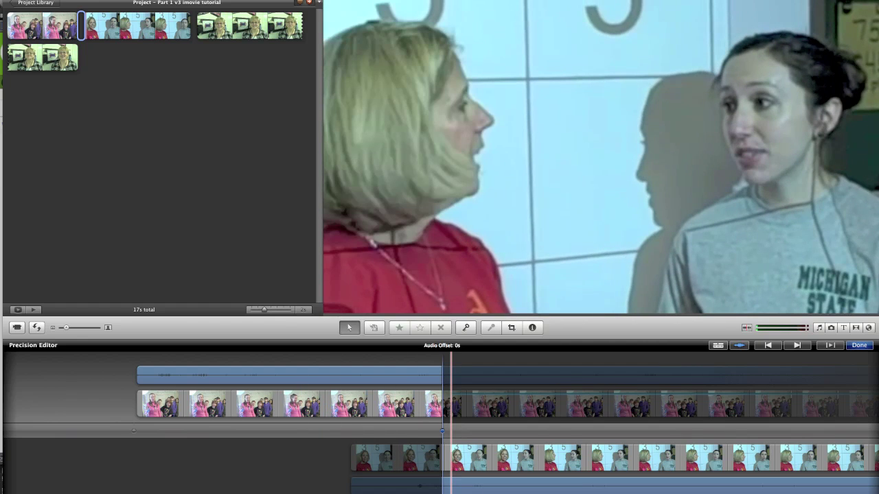
{"action": "left_click", "coordinate": [859, 345]}
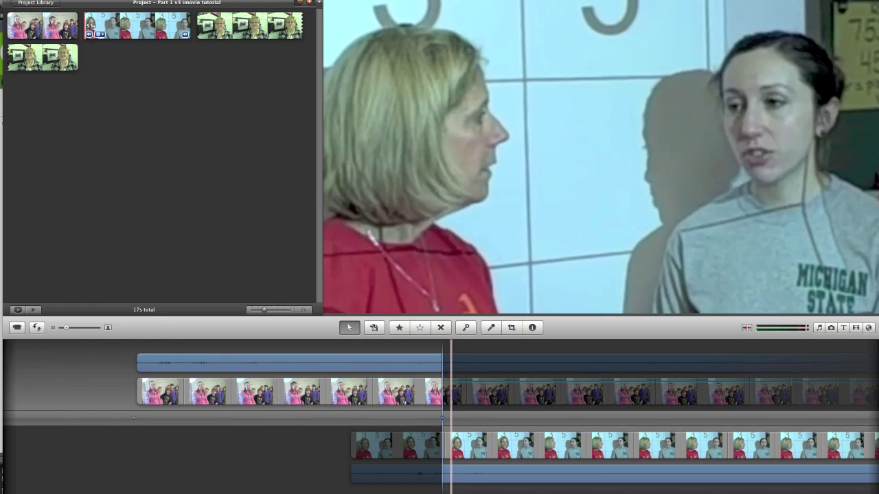
- Split the second project clip near its middle
{"action": "left_click", "coordinate": [120, 26]}
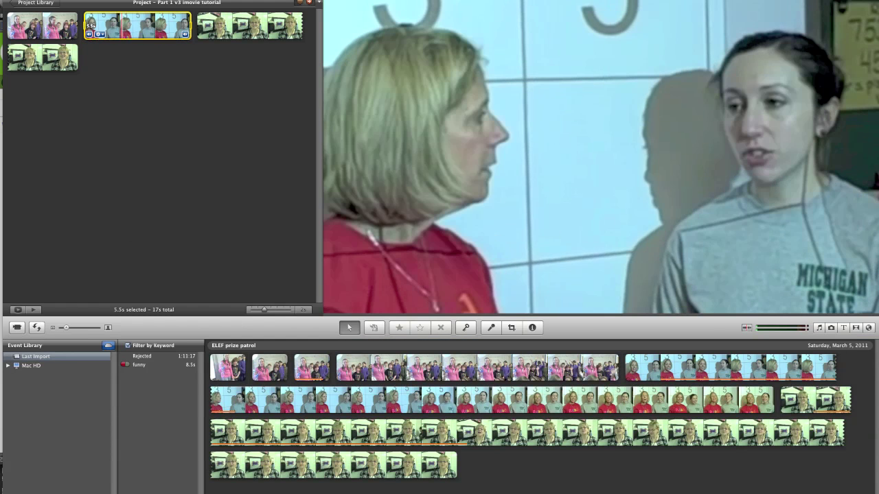
{"action": "right_click", "coordinate": [140, 27]}
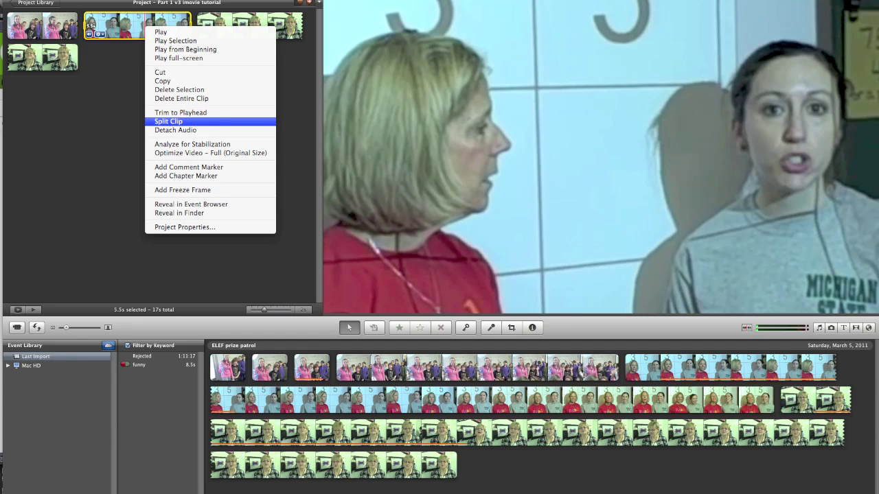
{"action": "left_click", "coordinate": [168, 121]}
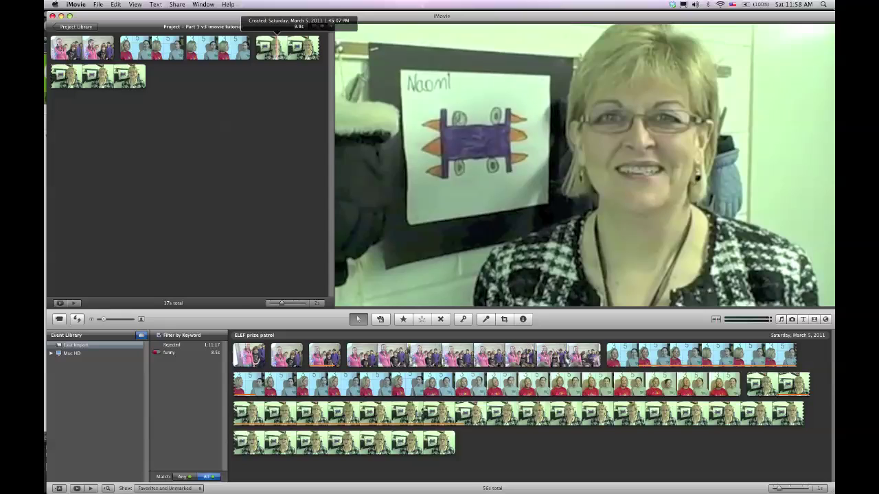
- Move the last project clip between the two halves of the split clip and preview the result
{"action": "left_click", "coordinate": [268, 47]}
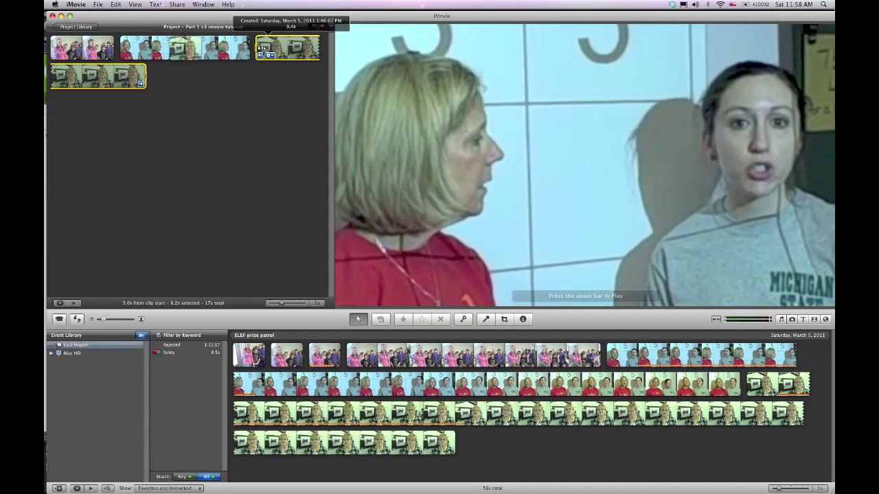
{"action": "left_click_drag", "start_coordinate": [269, 46], "coordinate": [185, 47]}
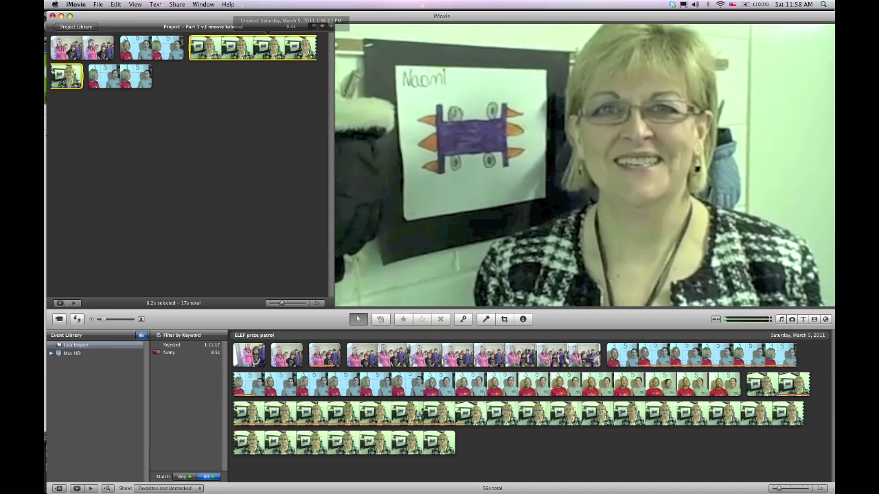
{"action": "key", "text": "space"}
- Detach the audio of the inserted clip and shift it earlier so it begins beneath the first project clip
{"action": "right_click", "coordinate": [238, 46]}
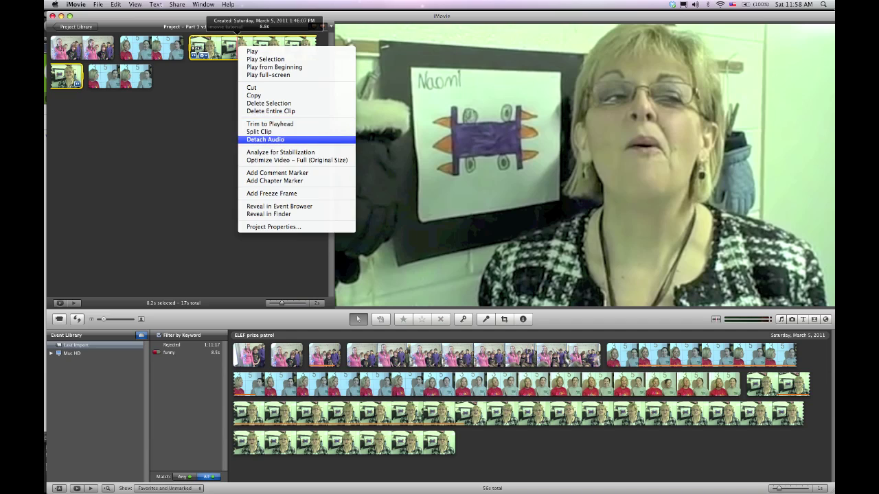
{"action": "left_click", "coordinate": [265, 140]}
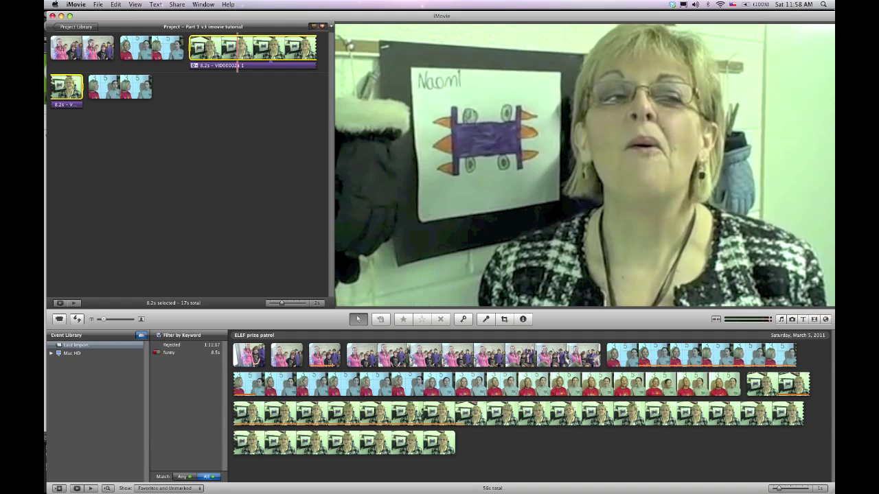
{"action": "left_click", "coordinate": [211, 66]}
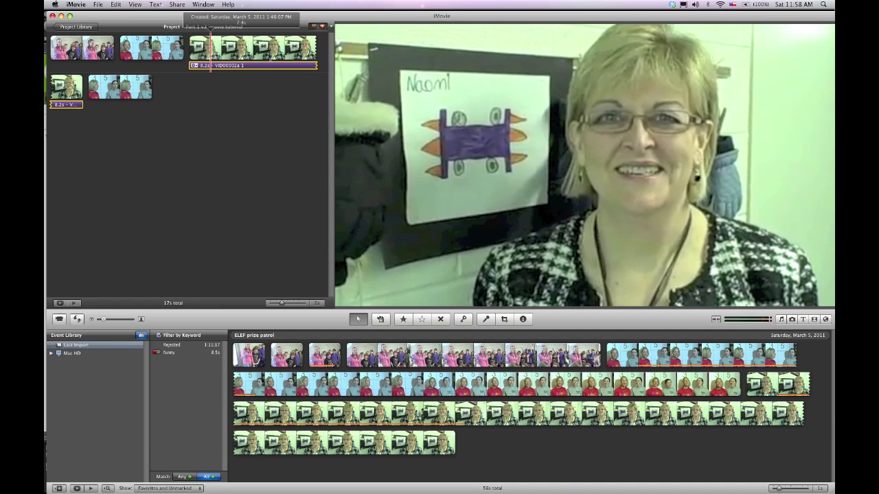
{"action": "left_click_drag", "start_coordinate": [214, 66], "coordinate": [121, 65]}
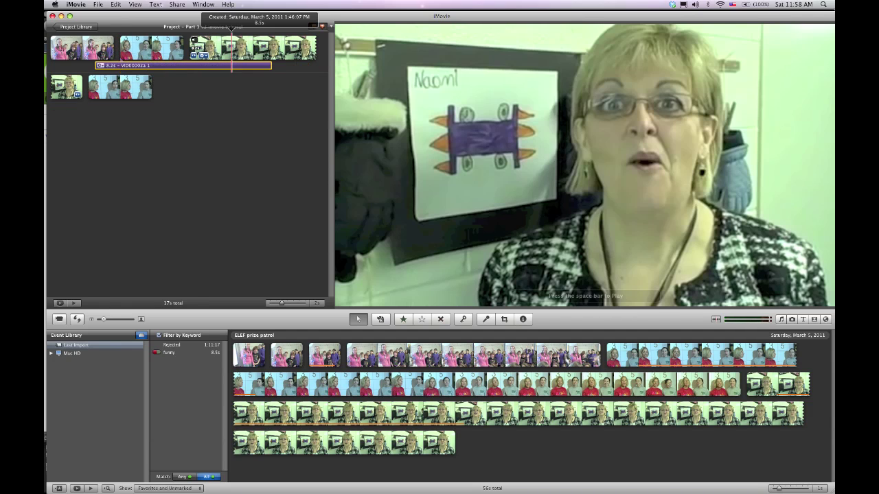
- Delete the inserted video clip while keeping its detached audio, and join the two halves of the split clip
{"action": "left_click", "coordinate": [232, 49]}
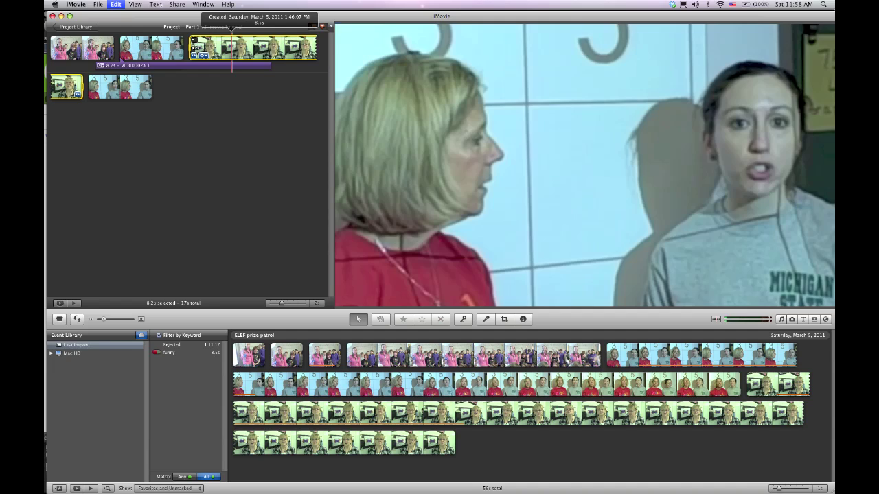
{"action": "key", "text": "Delete"}
{"action": "right_click", "coordinate": [152, 46]}
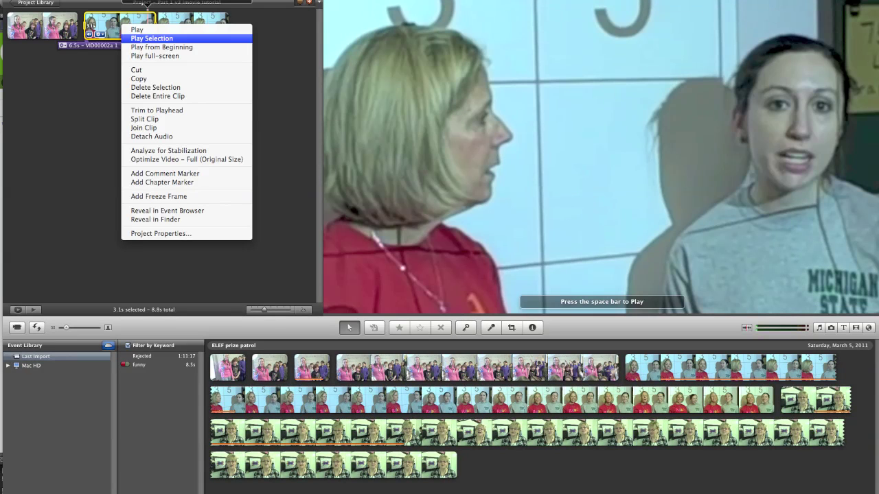
{"action": "key", "text": "Return"}
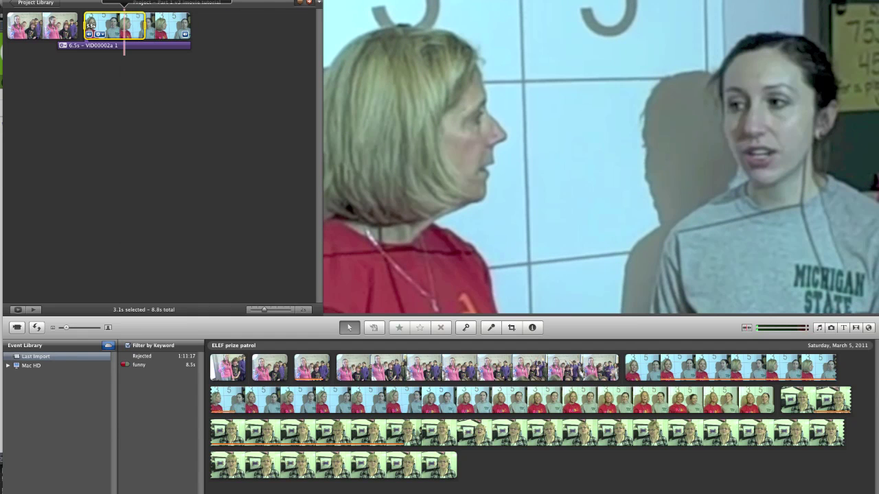
- Add a chapter marker named "1chapter" partway through the joined clip
{"action": "right_click", "coordinate": [125, 25]}
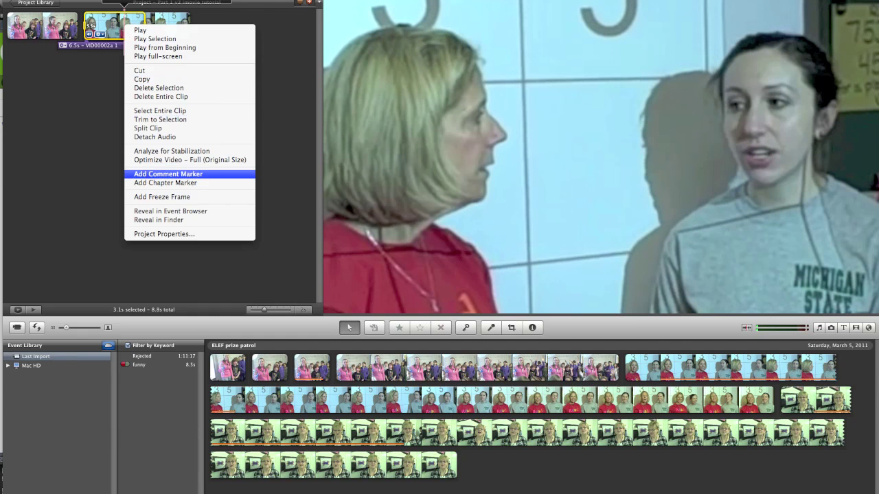
{"action": "key", "text": "Escape"}
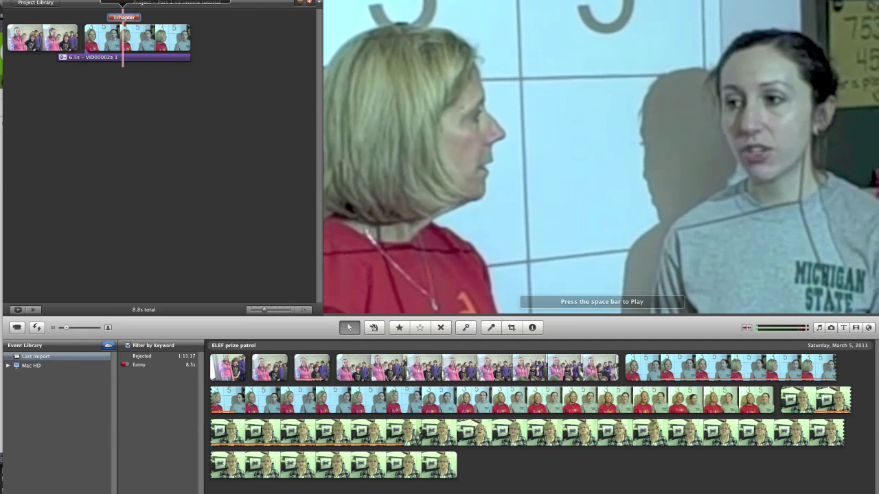
{"action": "key", "text": "Return"}
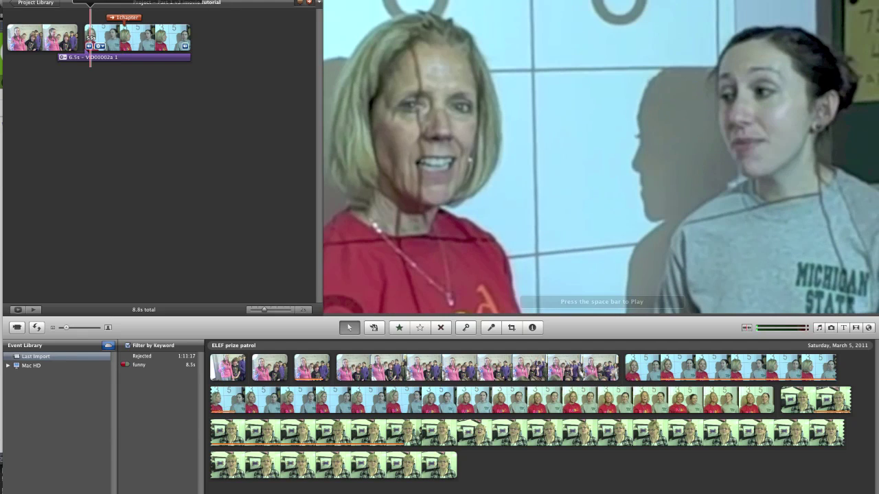
{"action": "left_click_drag", "start_coordinate": [85, 39], "coordinate": [73, 38]}
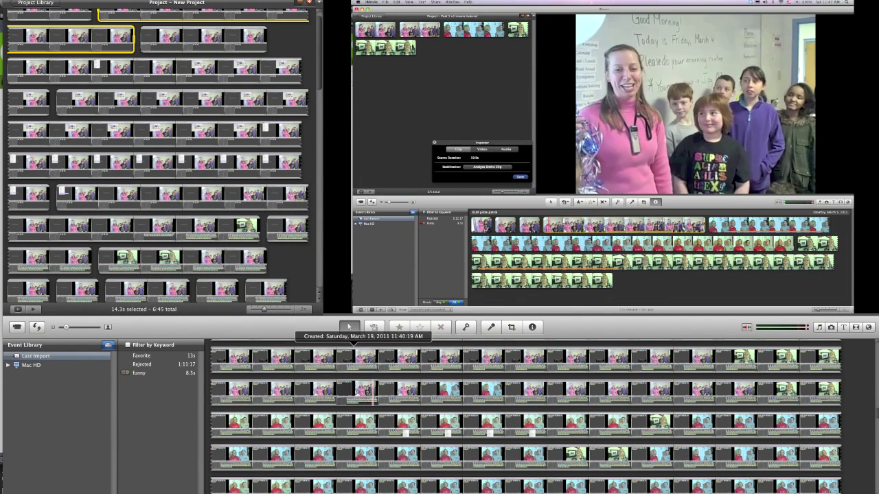
- Select an unused range of about 16 s in the event footage and add it to the end of New Project
{"action": "scroll", "coordinate": [158, 156], "scroll_direction": "up", "scroll_amount": 1}
{"action": "scroll", "coordinate": [158, 156], "scroll_direction": "down", "scroll_amount": 5}
{"action": "scroll", "coordinate": [157, 156], "scroll_direction": "down", "scroll_amount": 1}
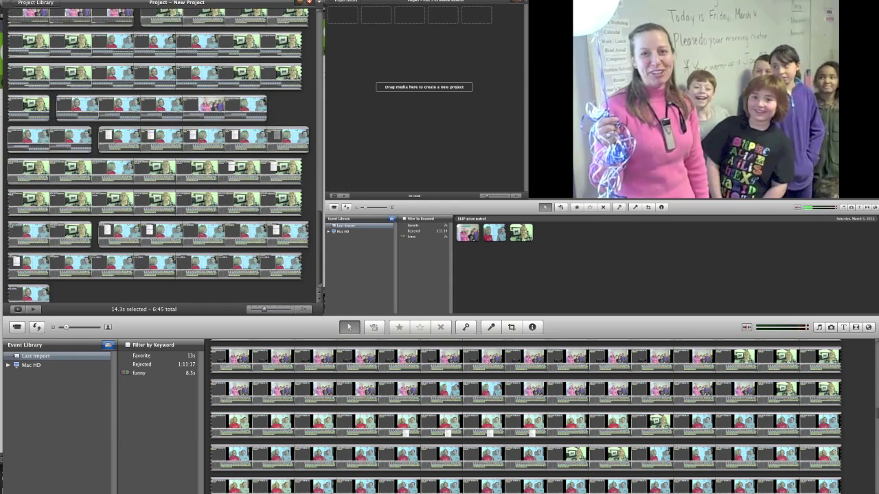
{"action": "scroll", "coordinate": [158, 157], "scroll_direction": "up", "scroll_amount": 20}
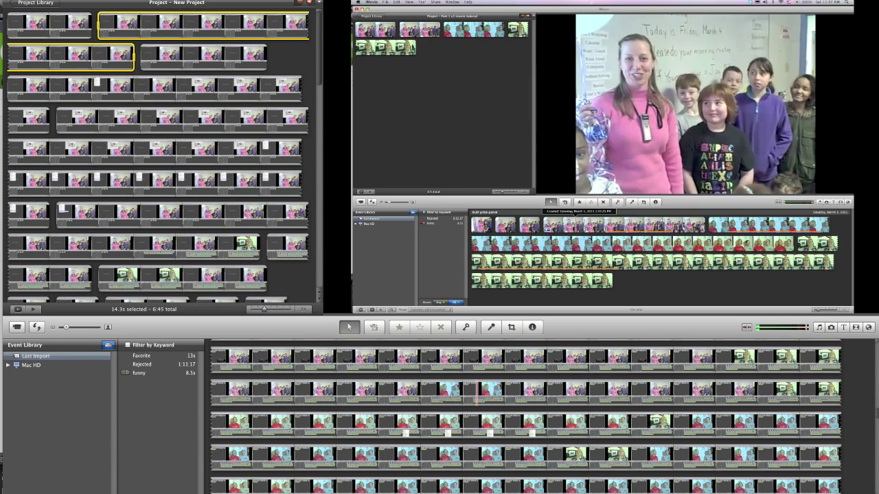
{"action": "scroll", "coordinate": [476, 394], "scroll_direction": "up", "scroll_amount": 20}
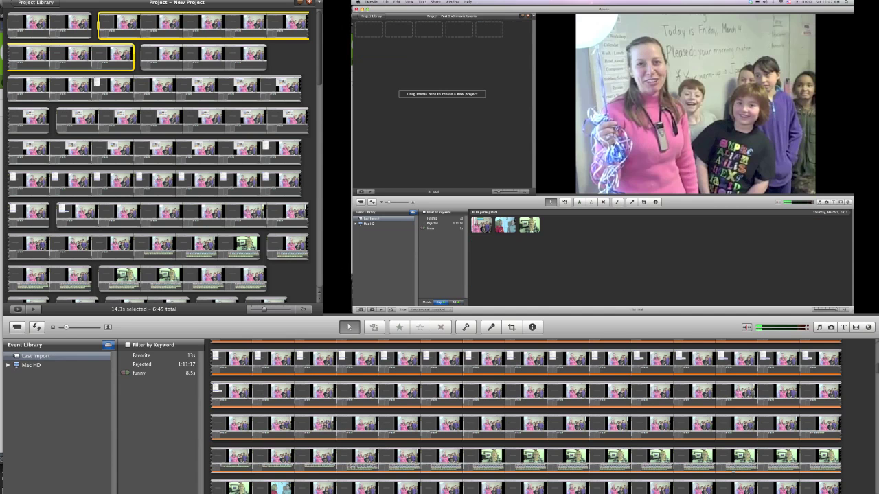
{"action": "scroll", "coordinate": [454, 392], "scroll_direction": "down", "scroll_amount": 5}
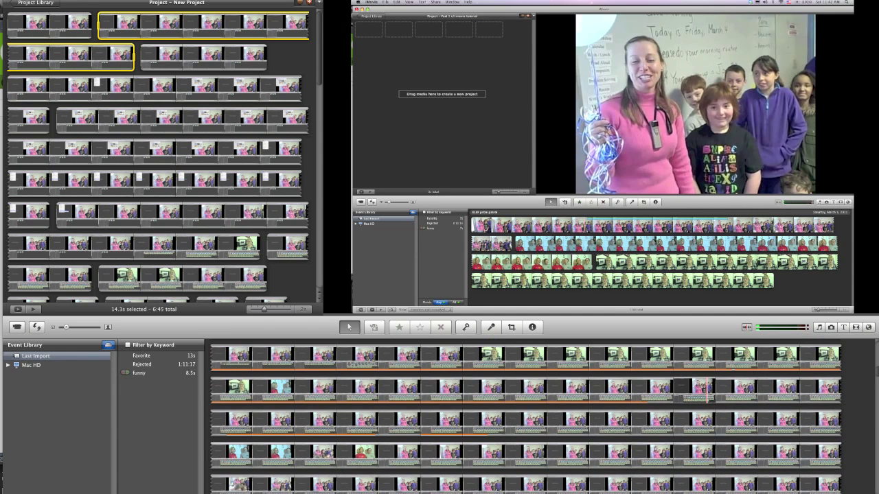
{"action": "left_click_drag", "start_coordinate": [660, 388], "coordinate": [785, 389]}
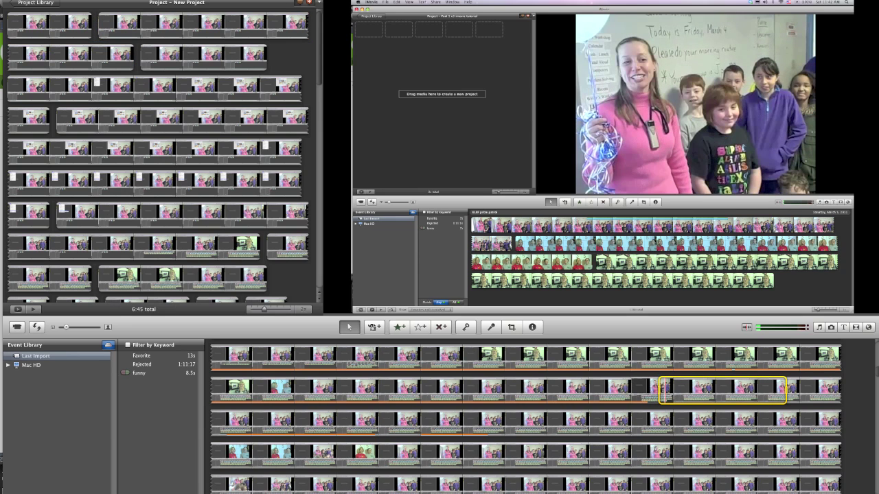
{"action": "left_click_drag", "start_coordinate": [785, 390], "coordinate": [755, 456]}
{"action": "left_click", "coordinate": [374, 326]}
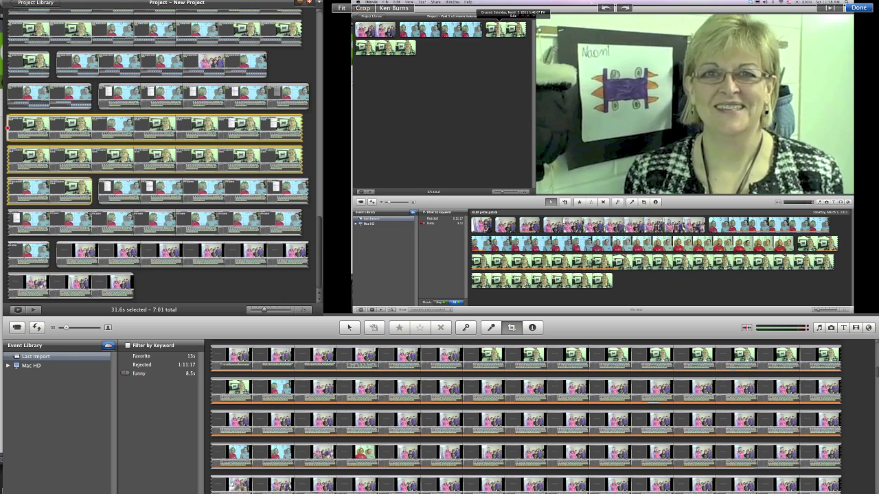
- Crop the selected project clip to a frame around the woman with glasses and the drawing beside her
{"action": "left_click", "coordinate": [362, 8]}
{"action": "left_click_drag", "start_coordinate": [660, 95], "coordinate": [705, 105]}
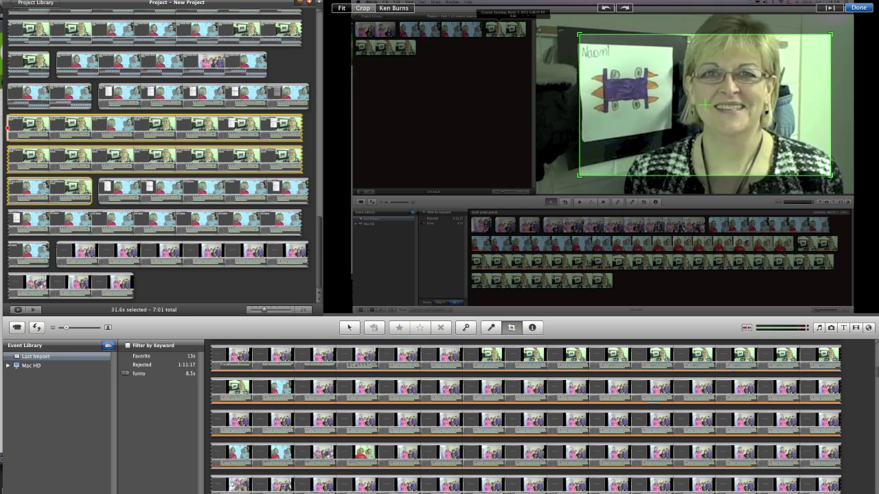
- Rotate the selected clip clockwise in 90-degree steps through a full turn
{"action": "left_click", "coordinate": [623, 7]}
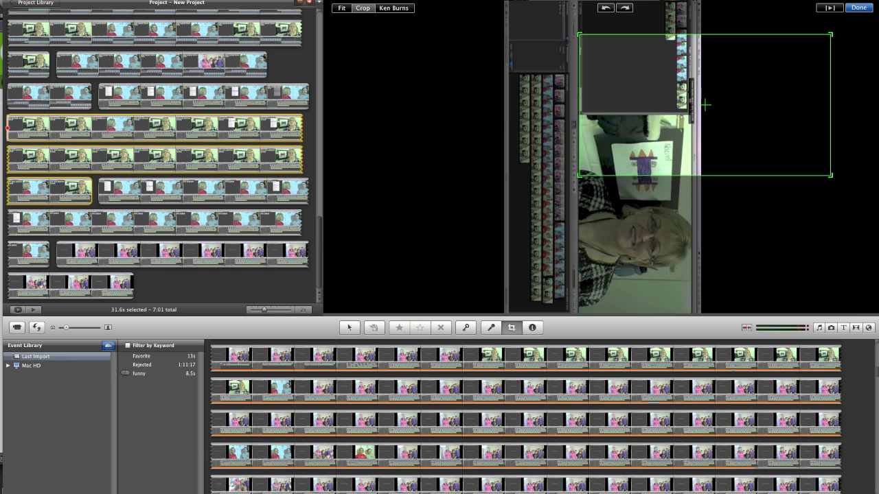
{"action": "key", "text": "super+bracketright"}
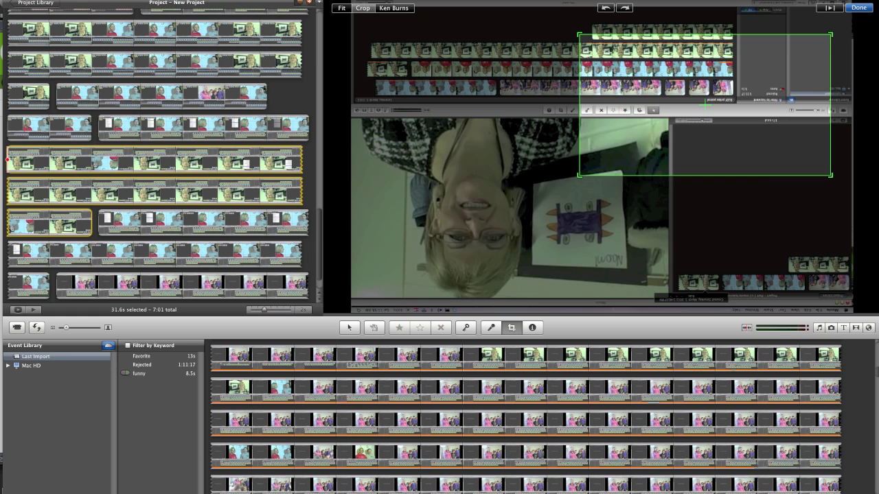
{"action": "key", "text": "super+bracketright"}
{"action": "key", "text": "super+bracketright"}
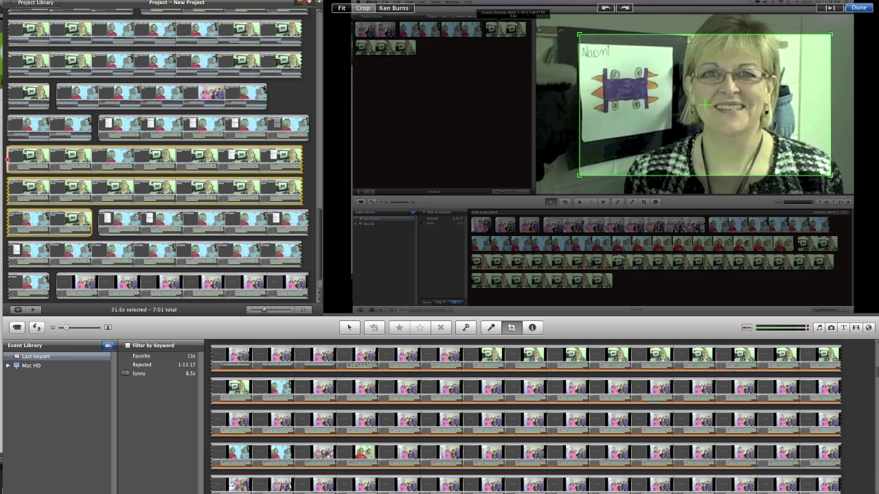
- Apply the crop and deselect the clip
{"action": "key", "text": "Return"}
{"action": "key", "text": "super+shift+a"}
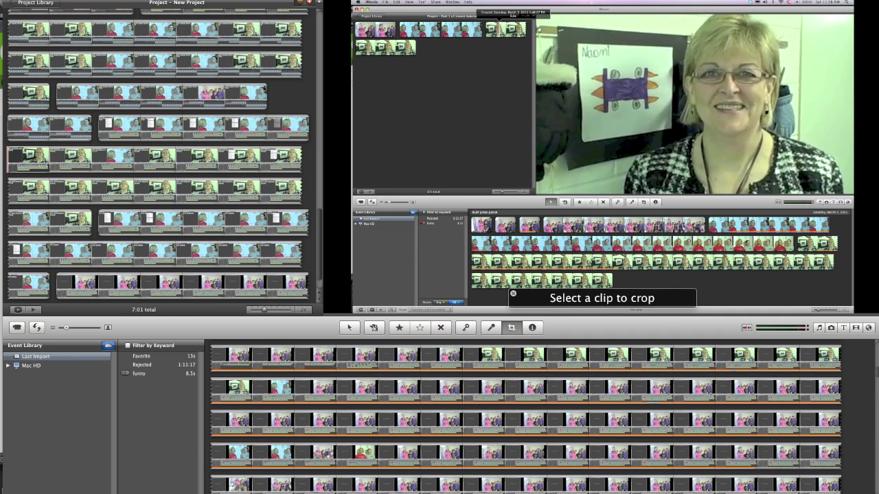
- Swap the positions of the event and project areas and swap them back
{"action": "left_click", "coordinate": [36, 329]}
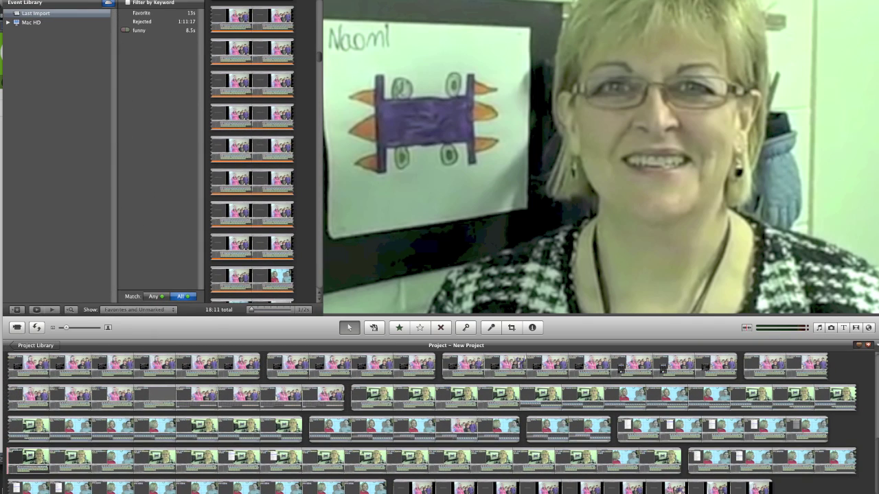
{"action": "left_click", "coordinate": [37, 328]}
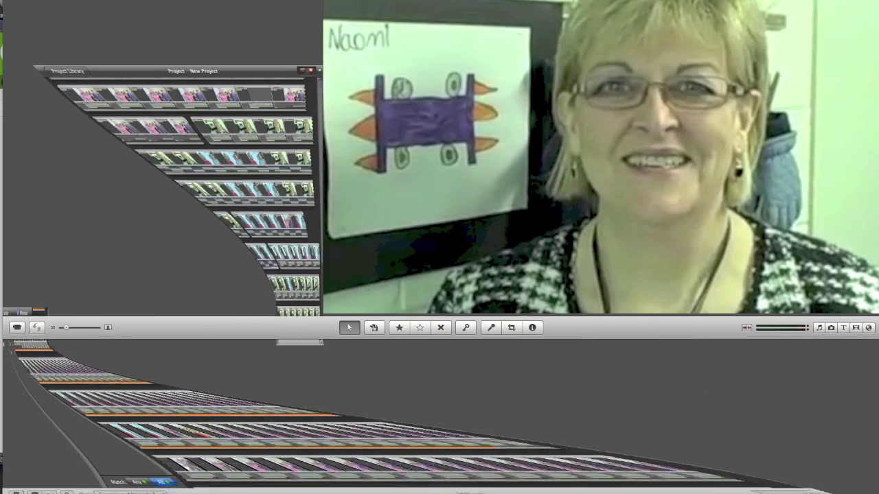